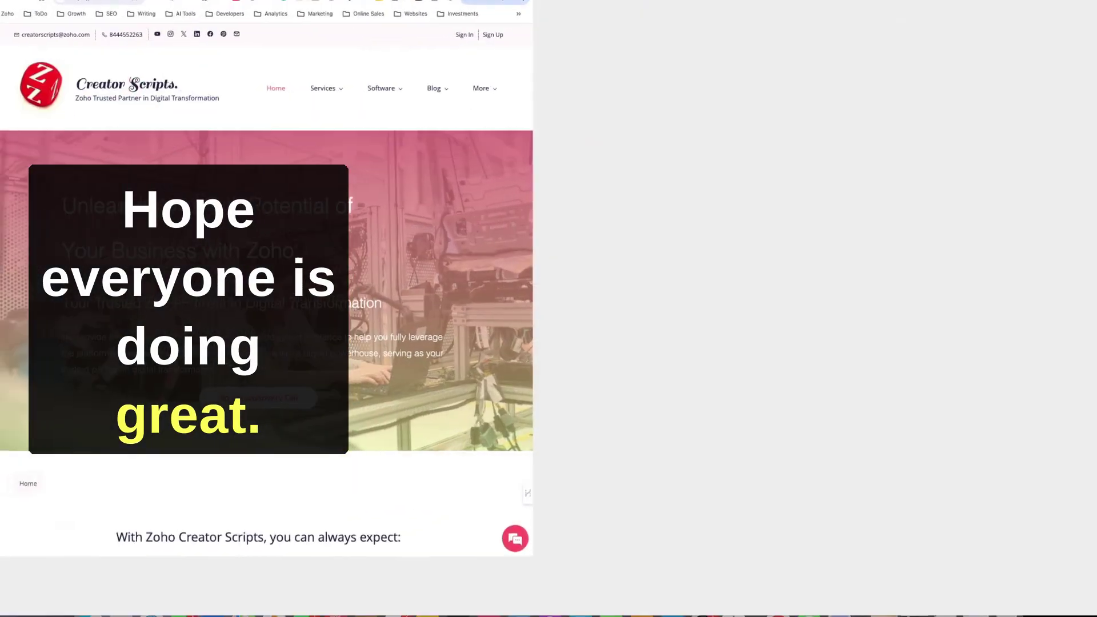
- Go to the GPT for Zoho Desk page via Software > Email And Collaboration > Zoho Desk
{"action": "mouse_move", "coordinate": [628, 86]}
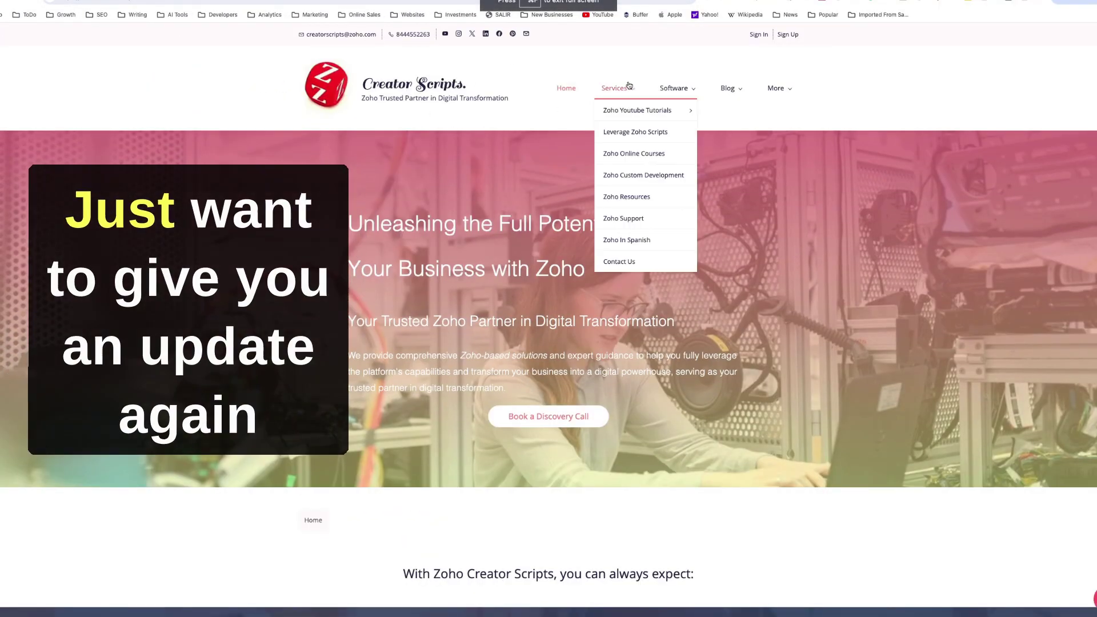
{"action": "mouse_move", "coordinate": [675, 93]}
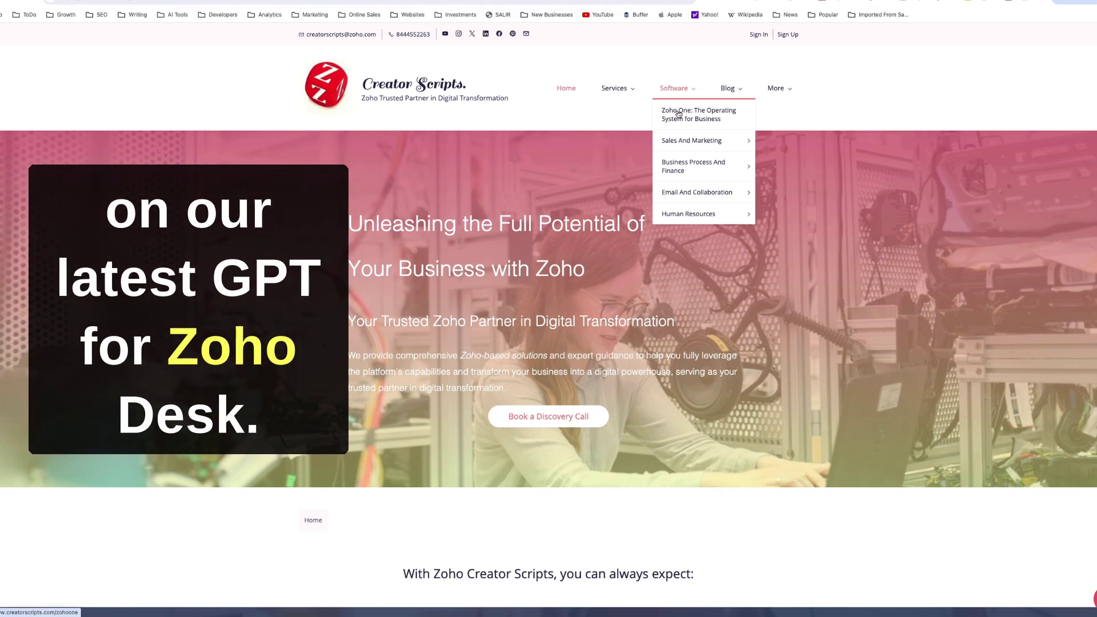
{"action": "mouse_move", "coordinate": [678, 195]}
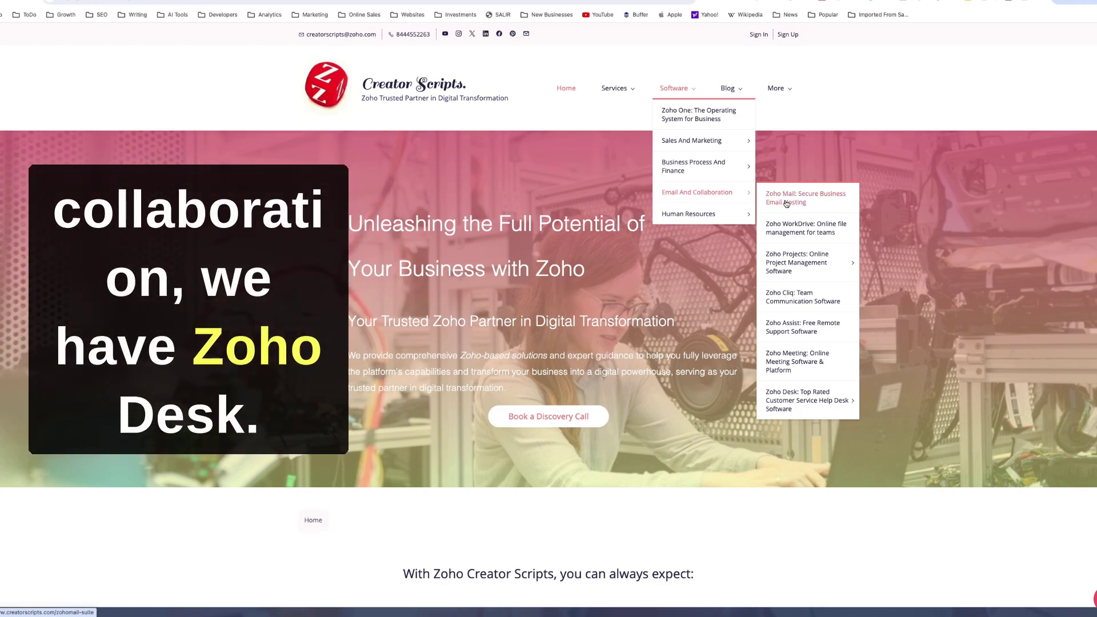
{"action": "mouse_move", "coordinate": [789, 391]}
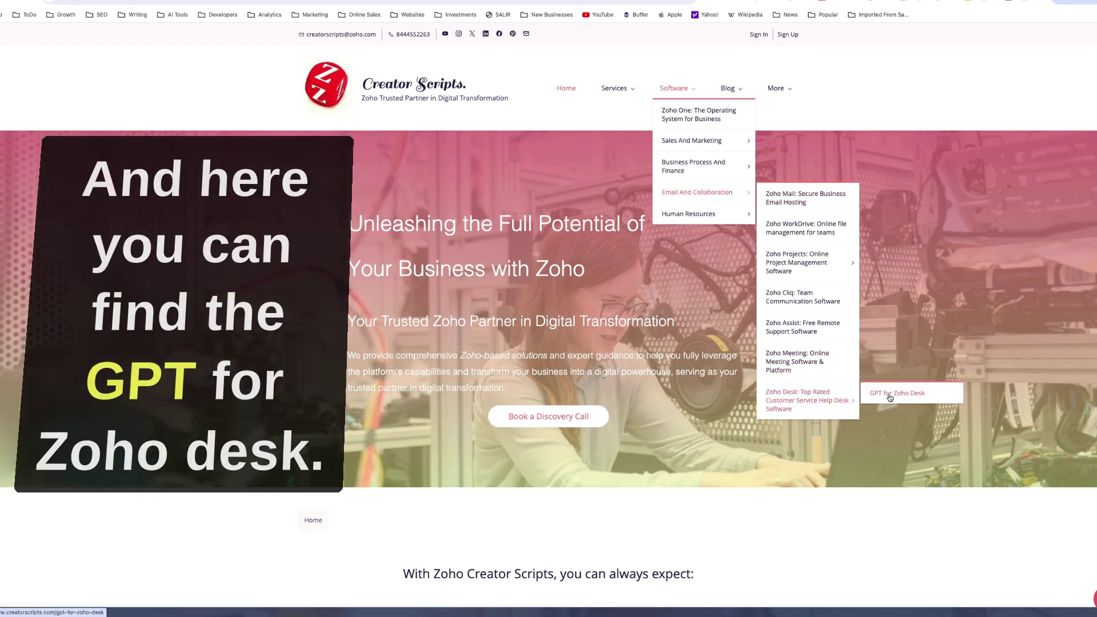
{"action": "left_click", "coordinate": [889, 395]}
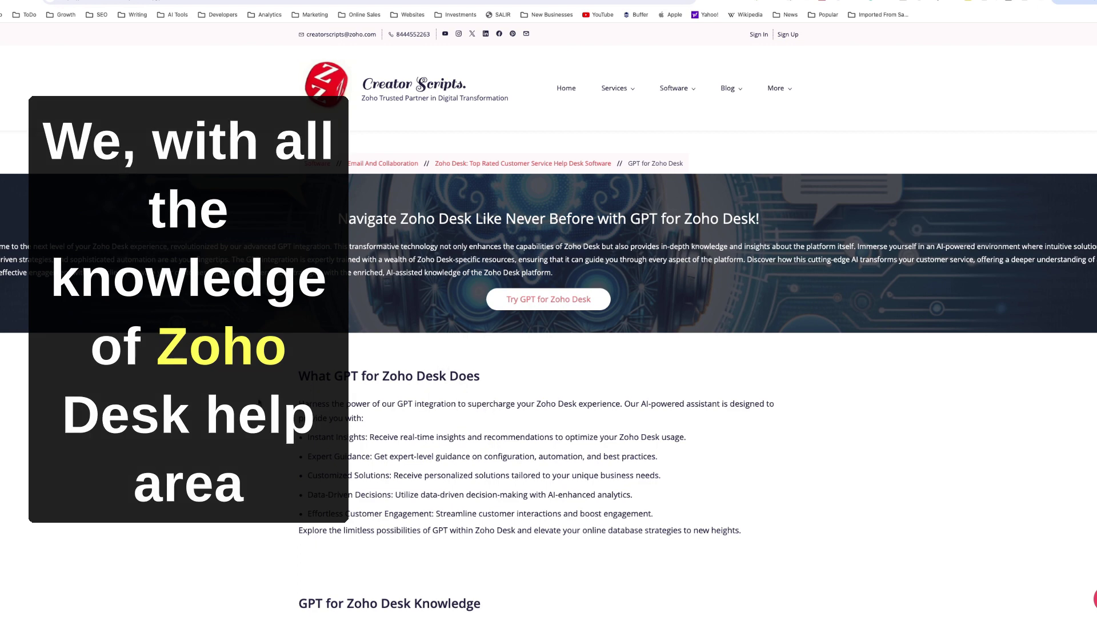
{"action": "scroll", "coordinate": [285, 404], "scroll_direction": "down", "scroll_amount": 3}
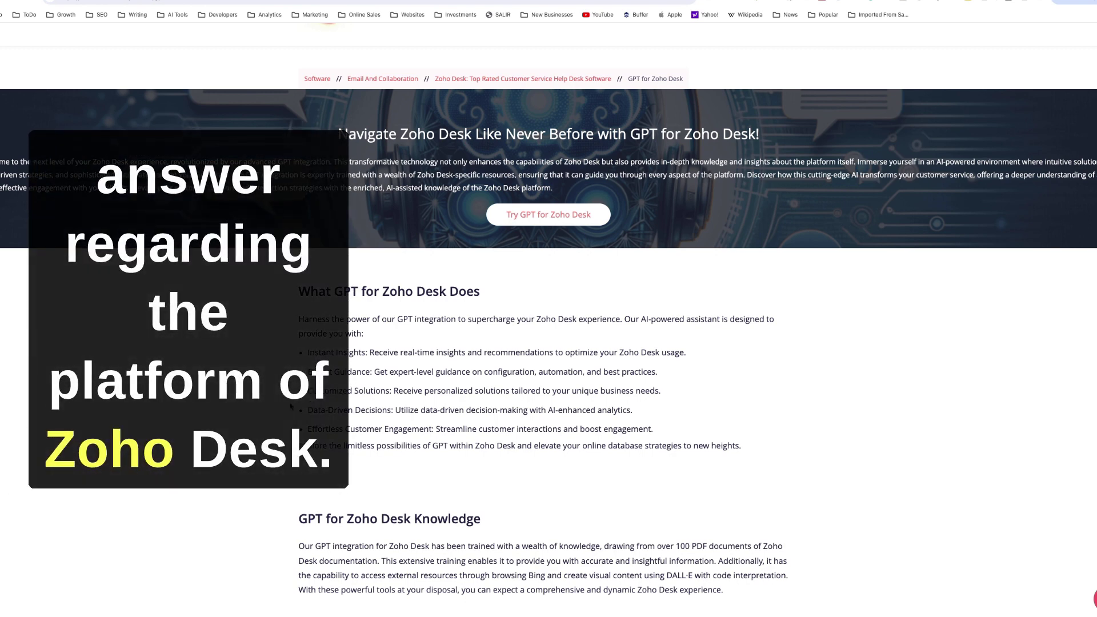
{"action": "scroll", "coordinate": [290, 406], "scroll_direction": "down", "scroll_amount": 7}
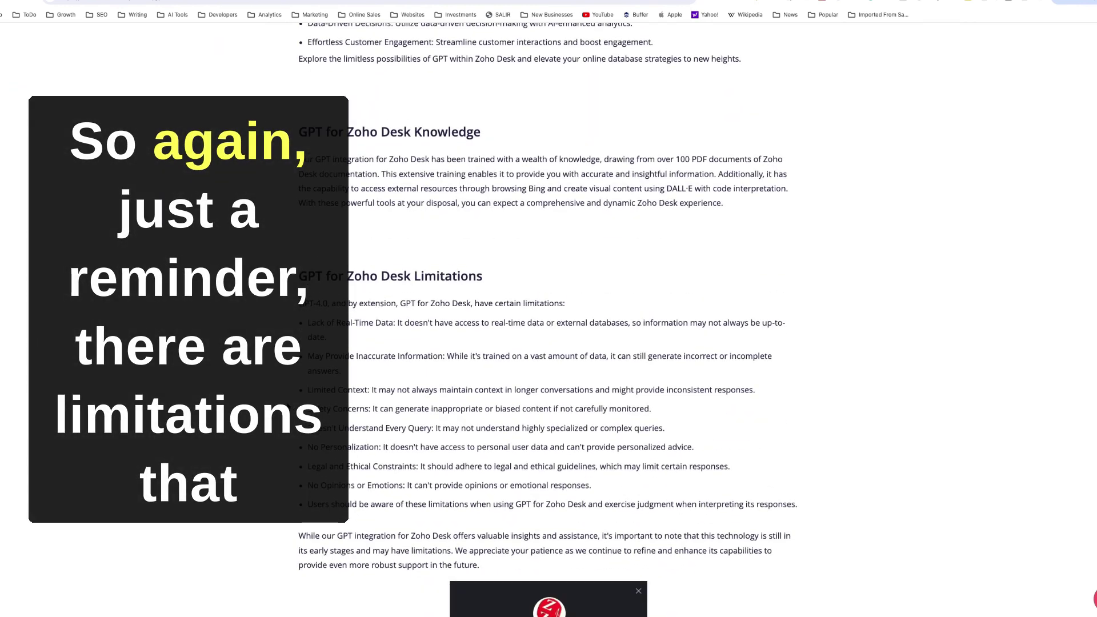
{"action": "scroll", "coordinate": [418, 308], "scroll_direction": "down", "scroll_amount": 1}
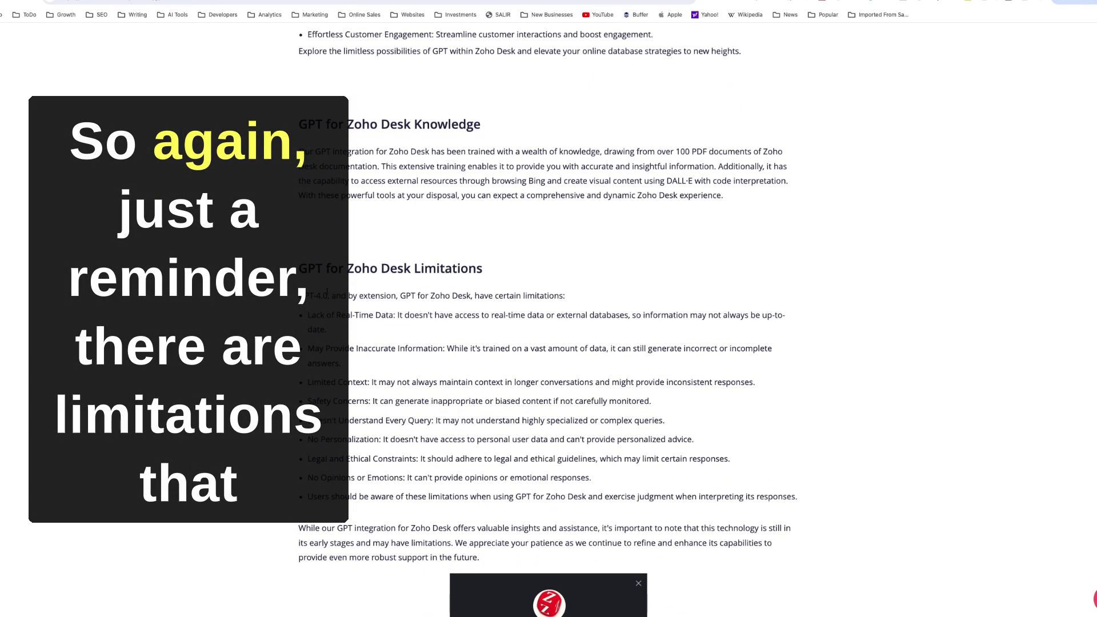
{"action": "left_click_drag", "start_coordinate": [298, 296], "coordinate": [327, 296]}
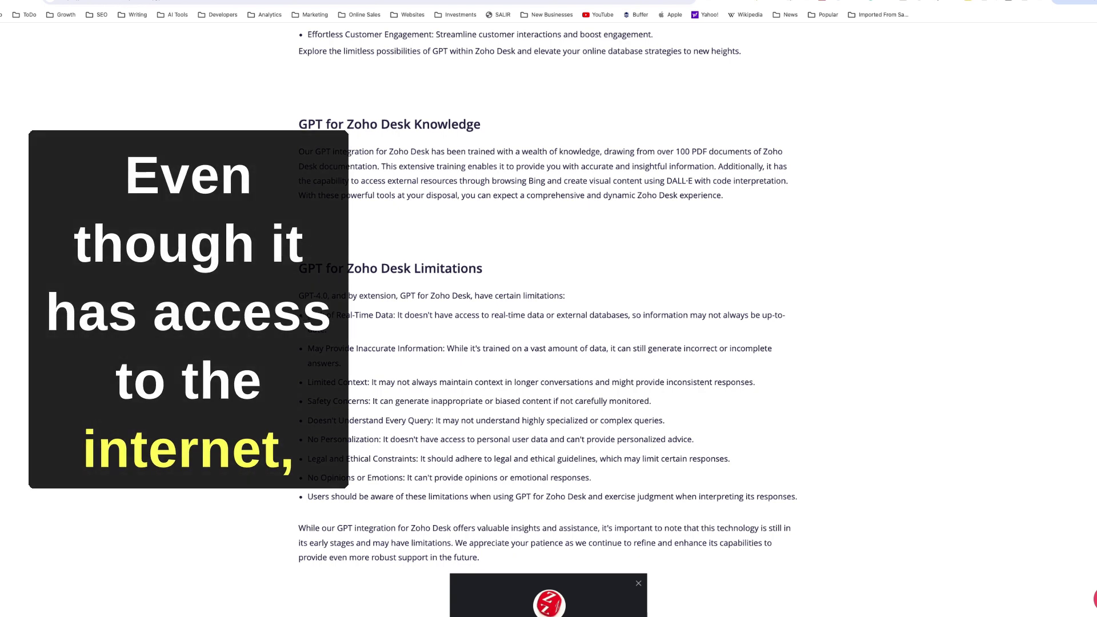
{"action": "mouse_move", "coordinate": [300, 315]}
{"action": "left_mouse_down"}
{"action": "mouse_move", "coordinate": [337, 327]}
{"action": "mouse_move", "coordinate": [389, 315]}
{"action": "mouse_move", "coordinate": [290, 316]}
{"action": "left_mouse_up"}
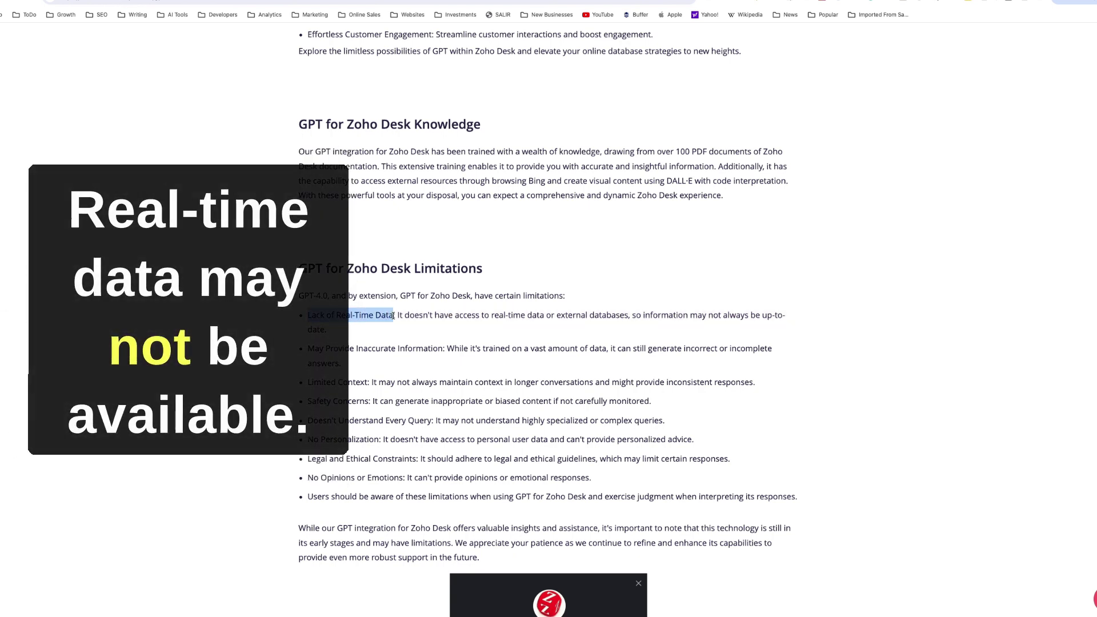
{"action": "left_click", "coordinate": [371, 323]}
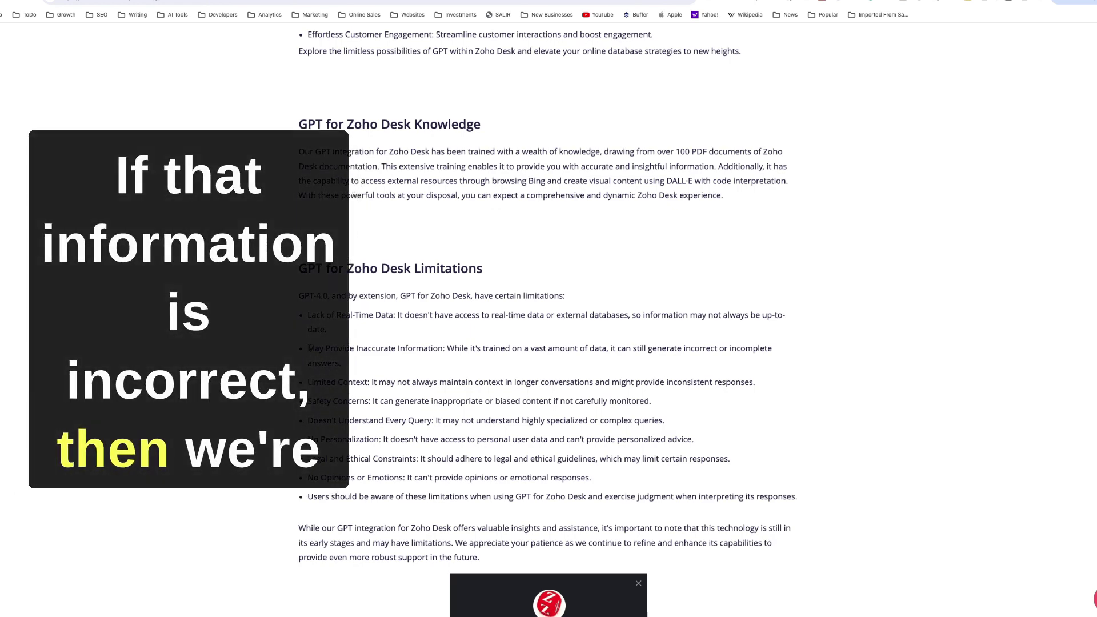
- Launch the GPT For Zoho Desk link from the All GPTs For Zoho list
{"action": "scroll", "coordinate": [309, 375], "scroll_direction": "down", "scroll_amount": 2}
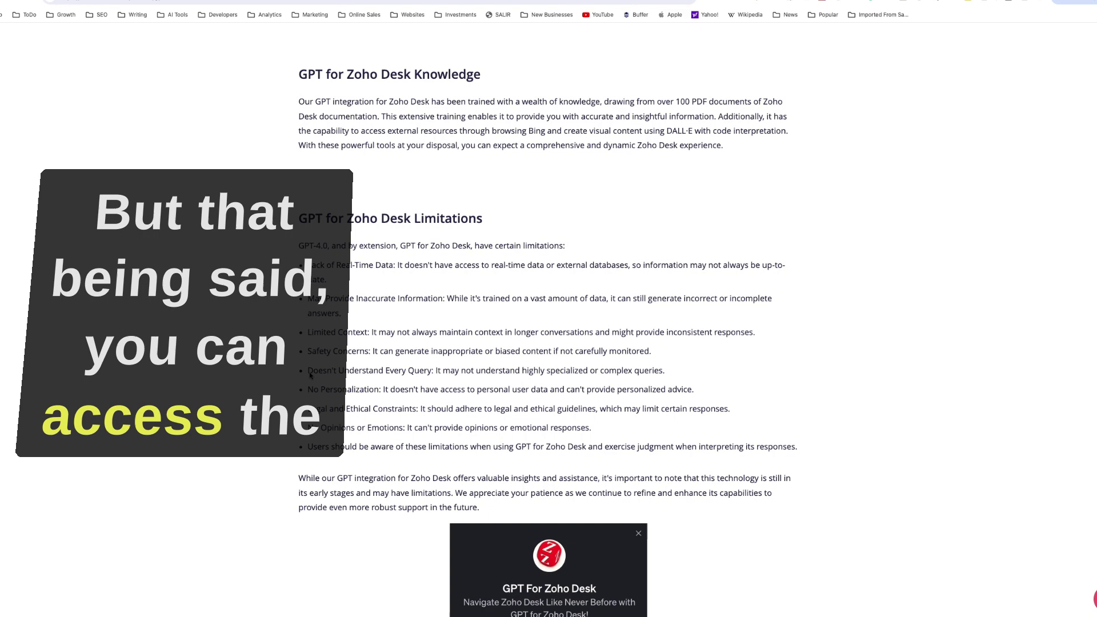
{"action": "scroll", "coordinate": [309, 374], "scroll_direction": "down", "scroll_amount": 5}
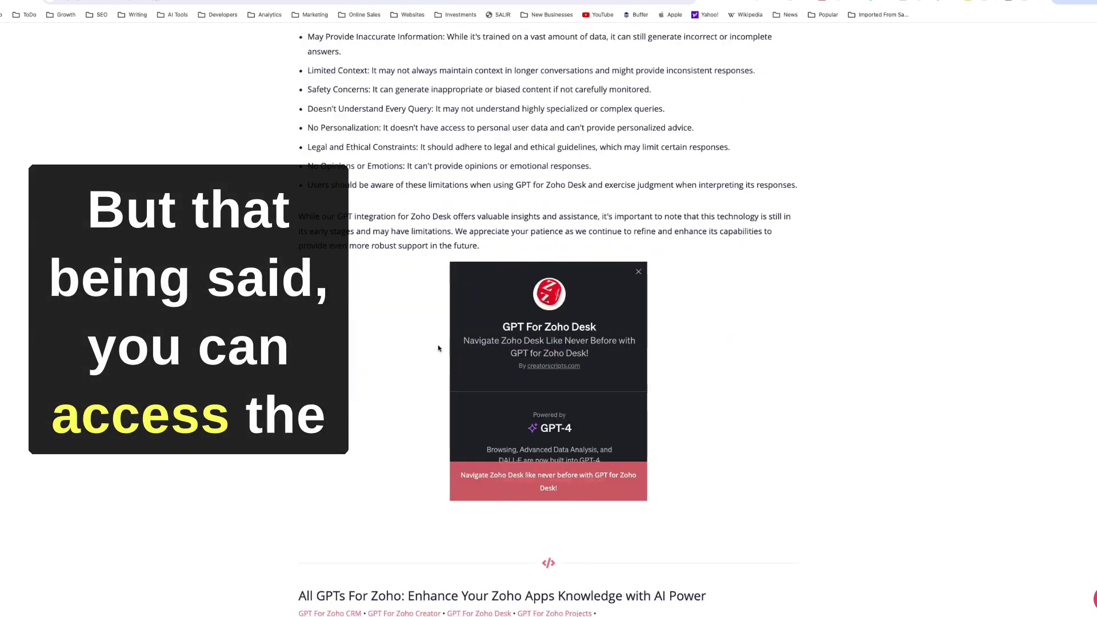
{"action": "scroll", "coordinate": [318, 359], "scroll_direction": "down", "scroll_amount": 4}
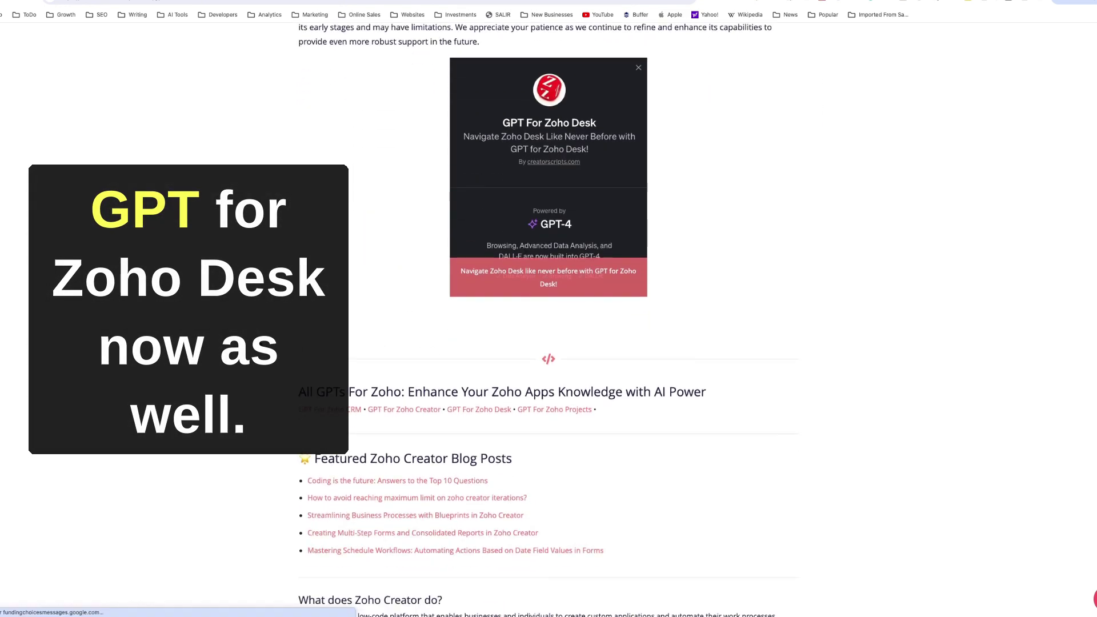
{"action": "scroll", "coordinate": [309, 343], "scroll_direction": "down", "scroll_amount": 2}
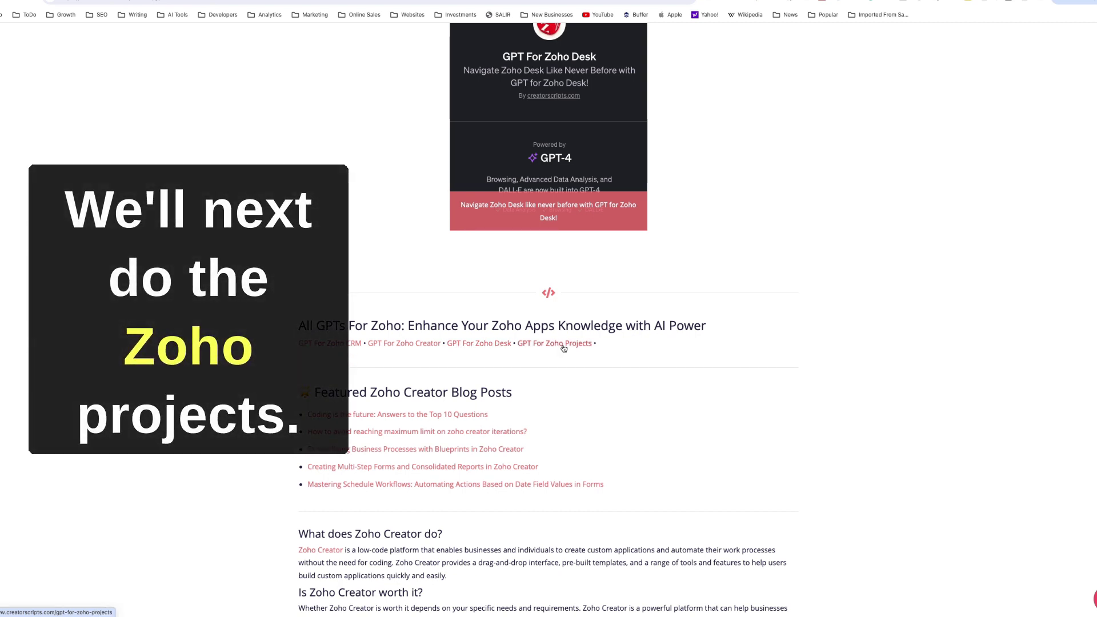
{"action": "left_click", "coordinate": [488, 345]}
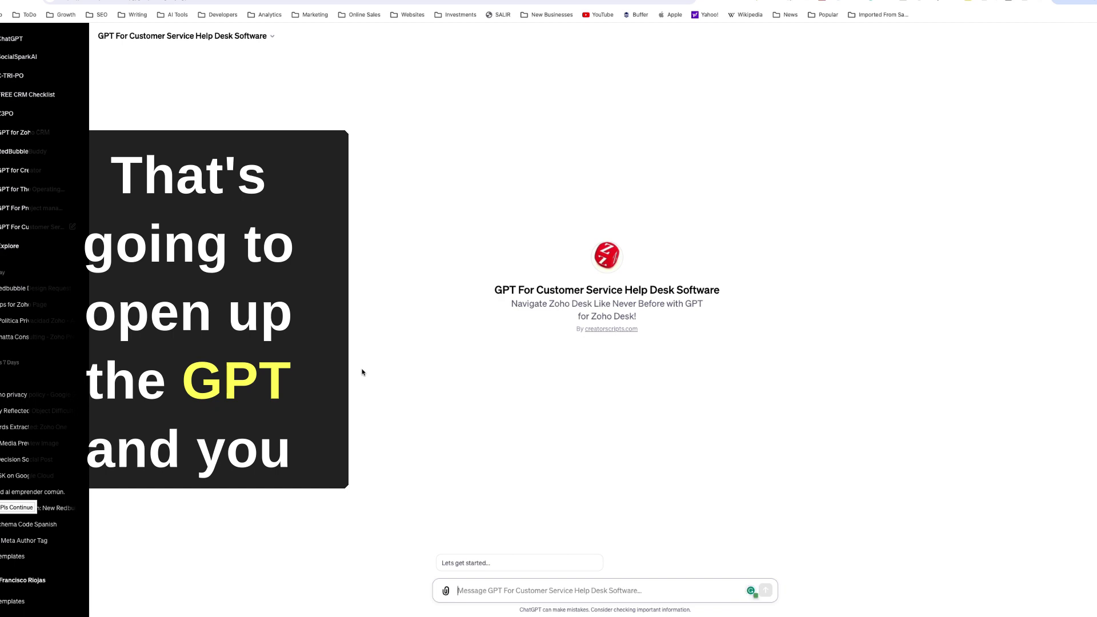
- Start the chat with the "Lets get started..." conversation starter
{"action": "left_click", "coordinate": [460, 563]}
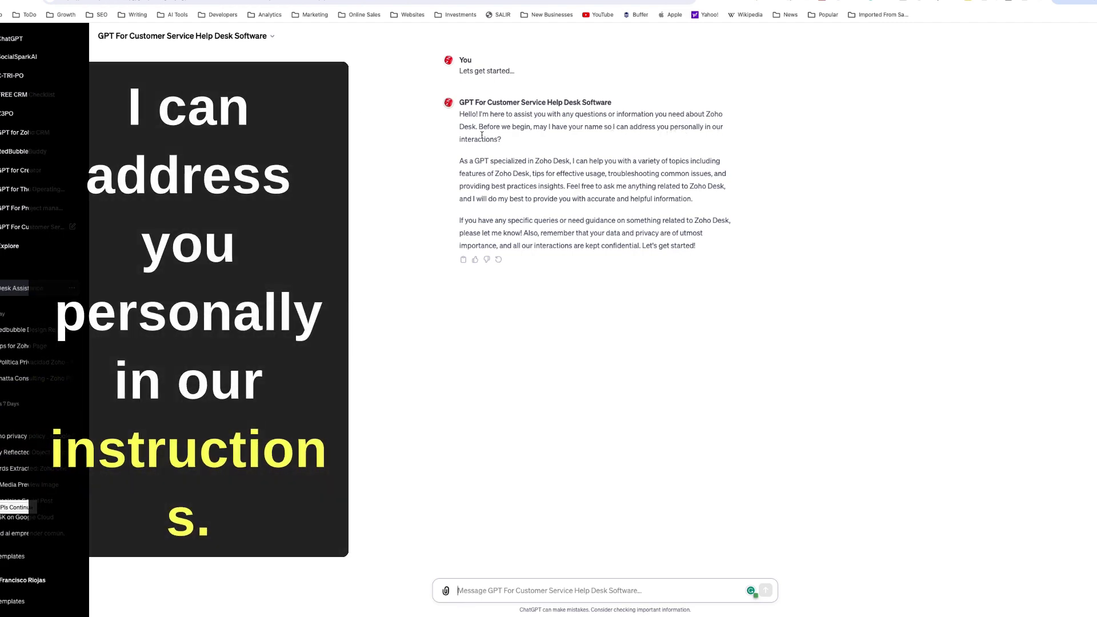
- Reply with a greeting giving your name and asking how it is
{"action": "type", "text": "S"}
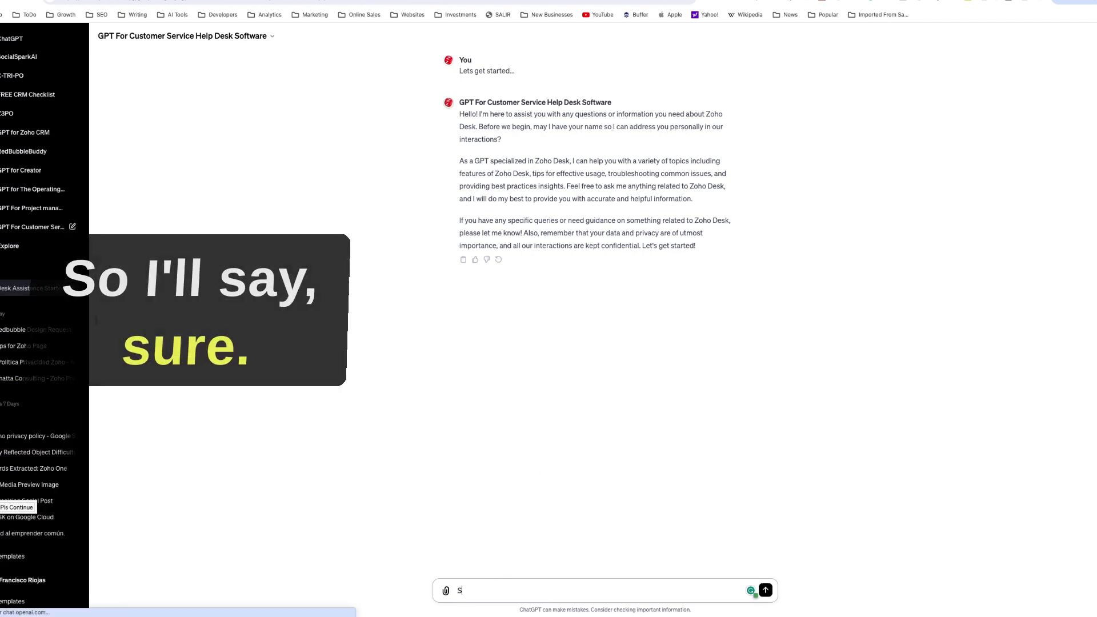
{"action": "type", "text": "ure, Francsicso"}
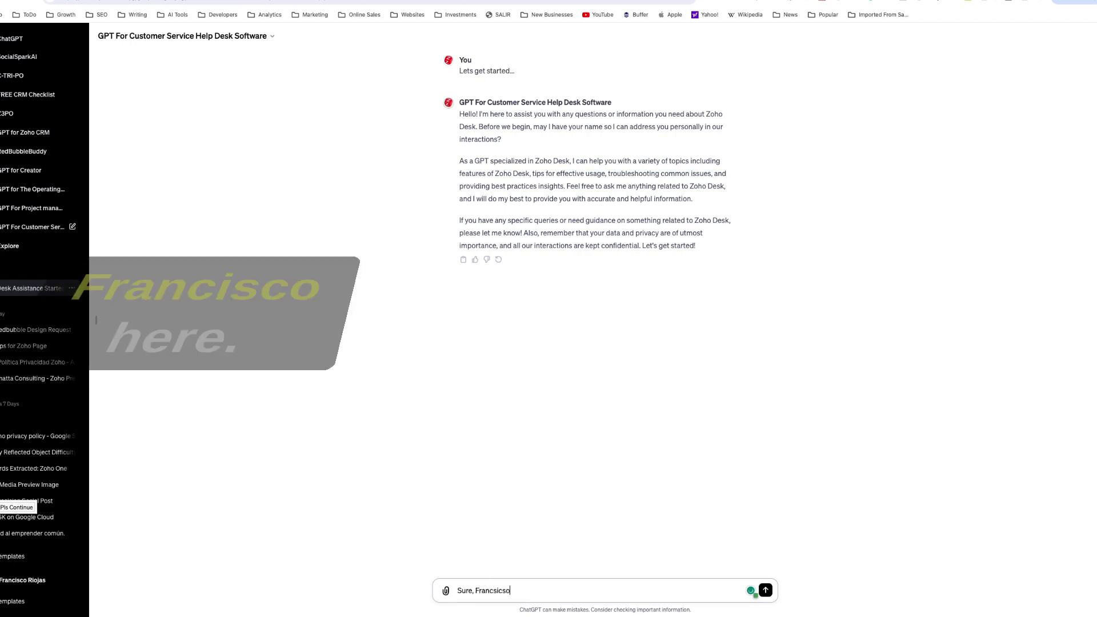
{"action": "key", "text": "BackSpace"}
{"action": "key", "text": "BackSpace"}
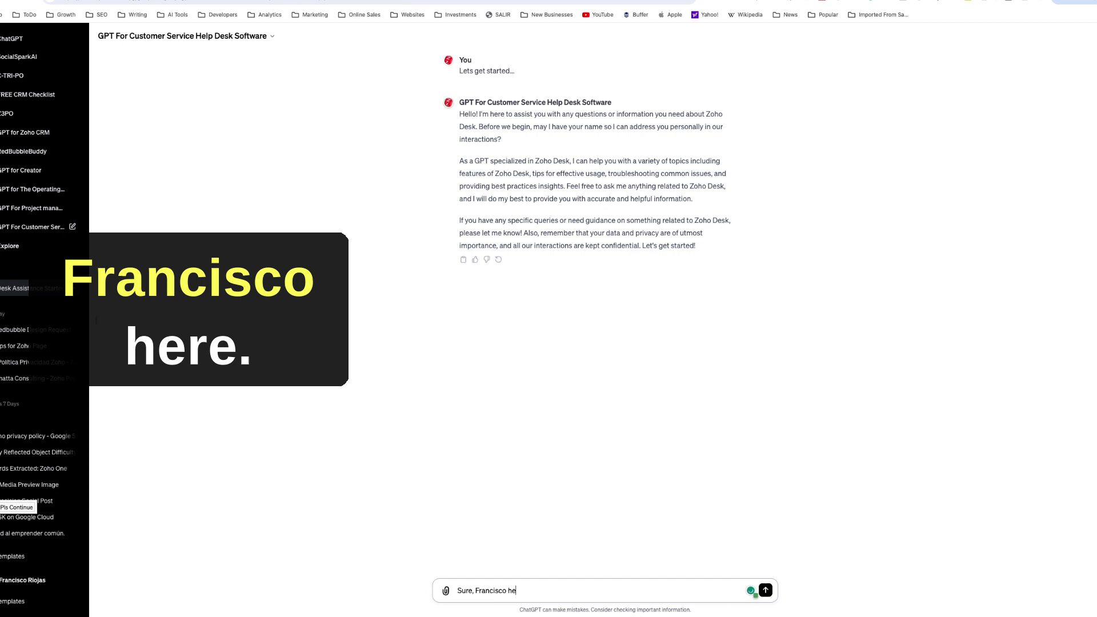
{"action": "type", "text": "isco here. How ar eyou?"}
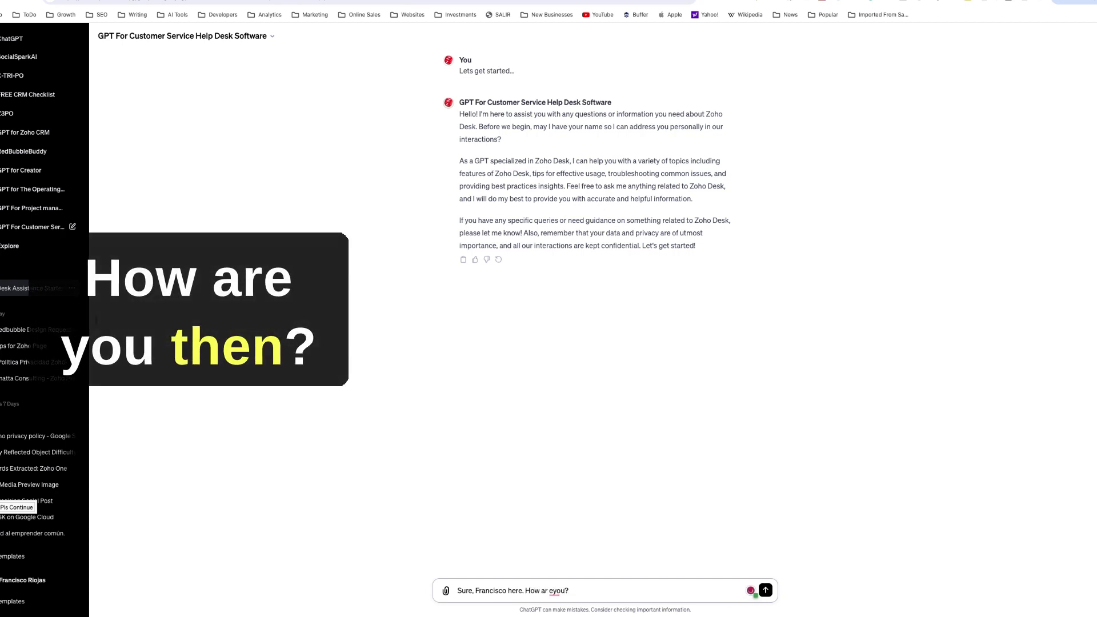
{"action": "key", "text": "Return"}
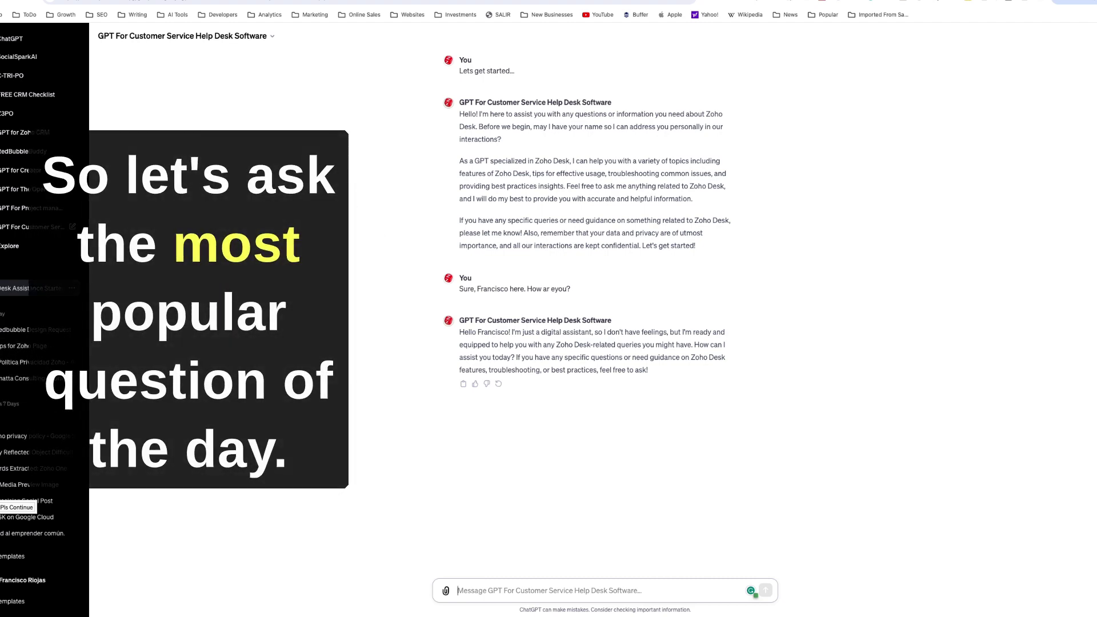
- Send the question "Can i integrate Zoho Desk with ChatGPT?"
{"action": "type", "text": "Can i integrate Zoho Desk with ChatGPT"}
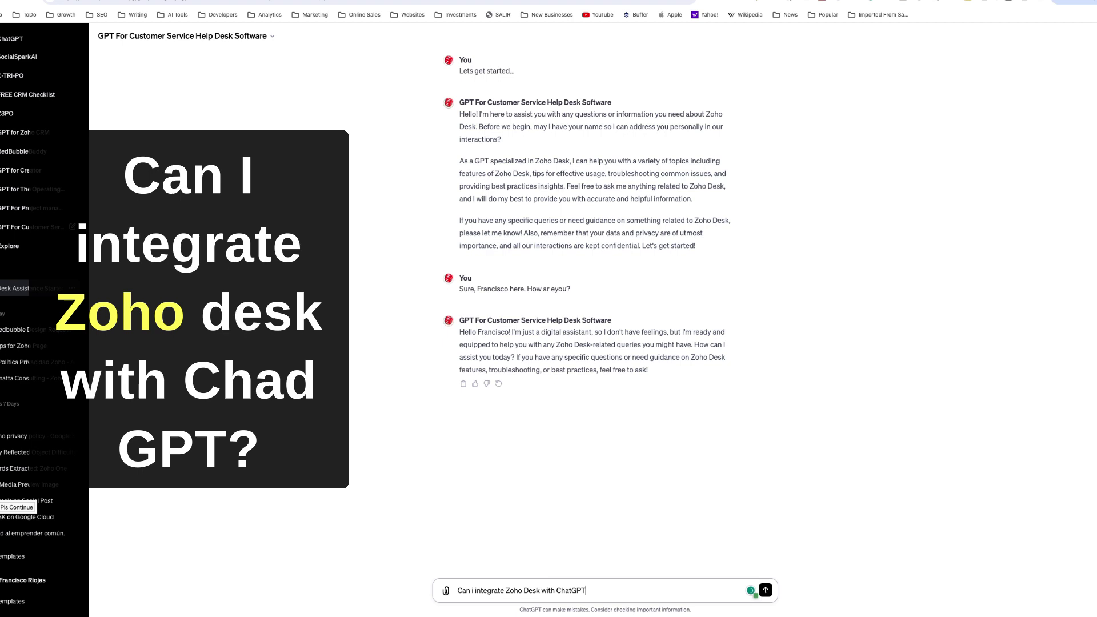
{"action": "type", "text": "?"}
{"action": "key", "text": "Return"}
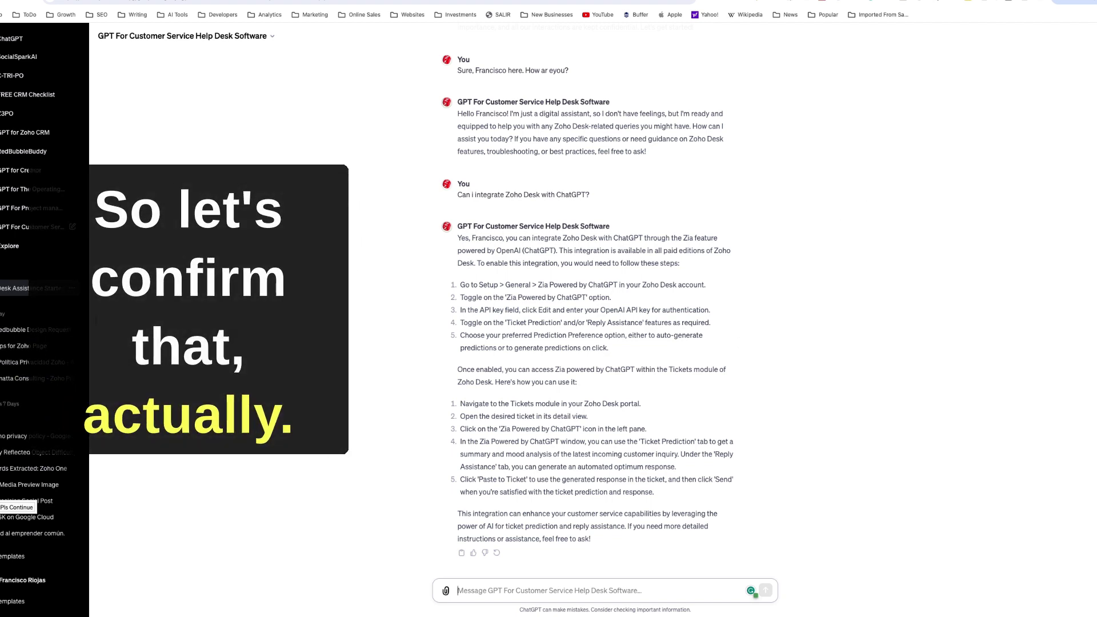
- Search for "zoho desk" in a new browser tab
{"action": "key", "text": "ctrl+t"}
{"action": "type", "text": "zoho desk"}
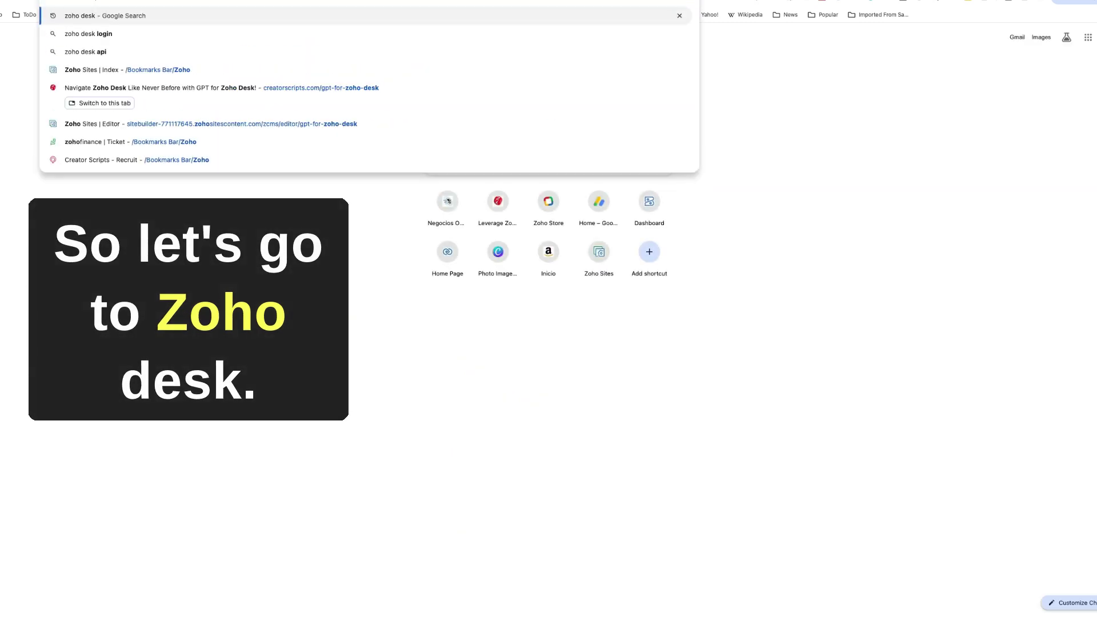
{"action": "key", "text": "Return"}
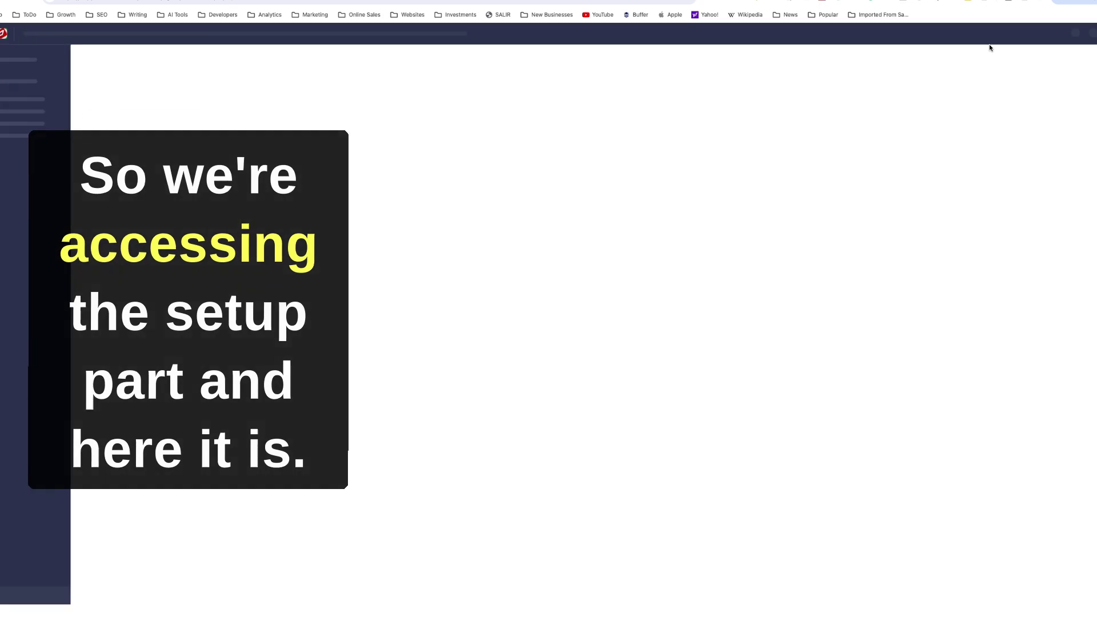
- Open Setup and select Zia powered by ChatGPT under General
{"action": "left_click", "coordinate": [1089, 35]}
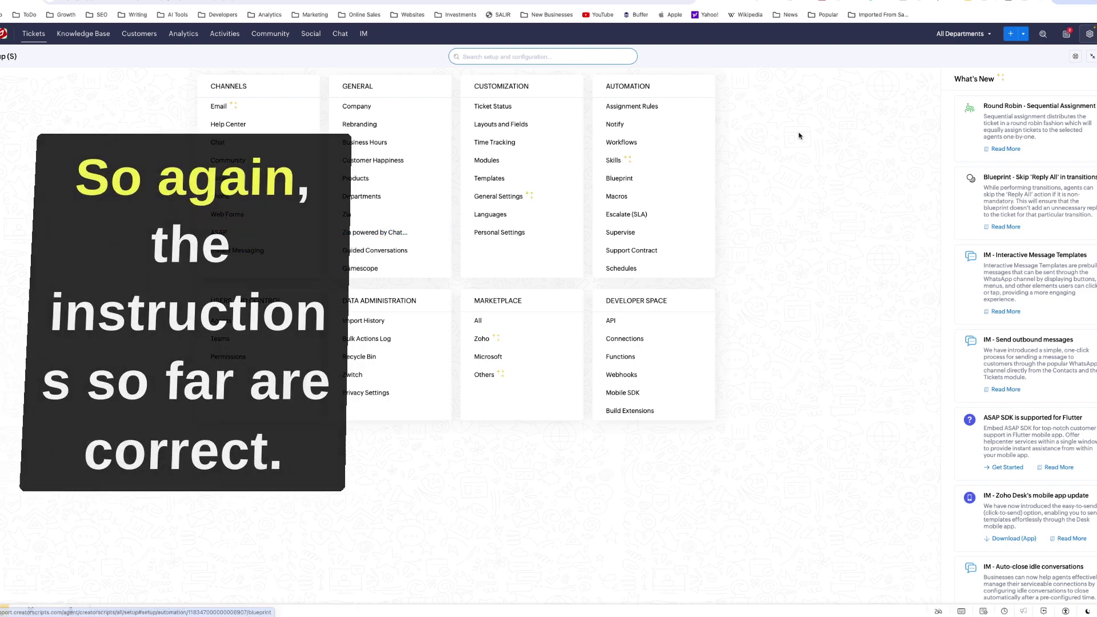
{"action": "left_click", "coordinate": [373, 241]}
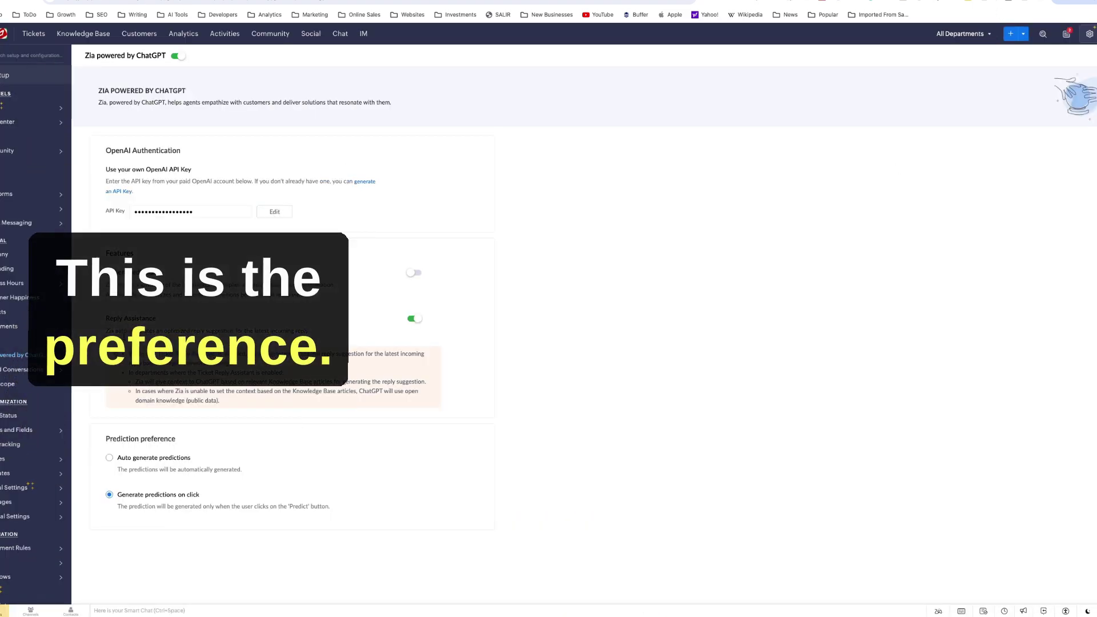
- Enable Ticket Prediction and set Prediction preference to Auto generate predictions
{"action": "left_click", "coordinate": [415, 273]}
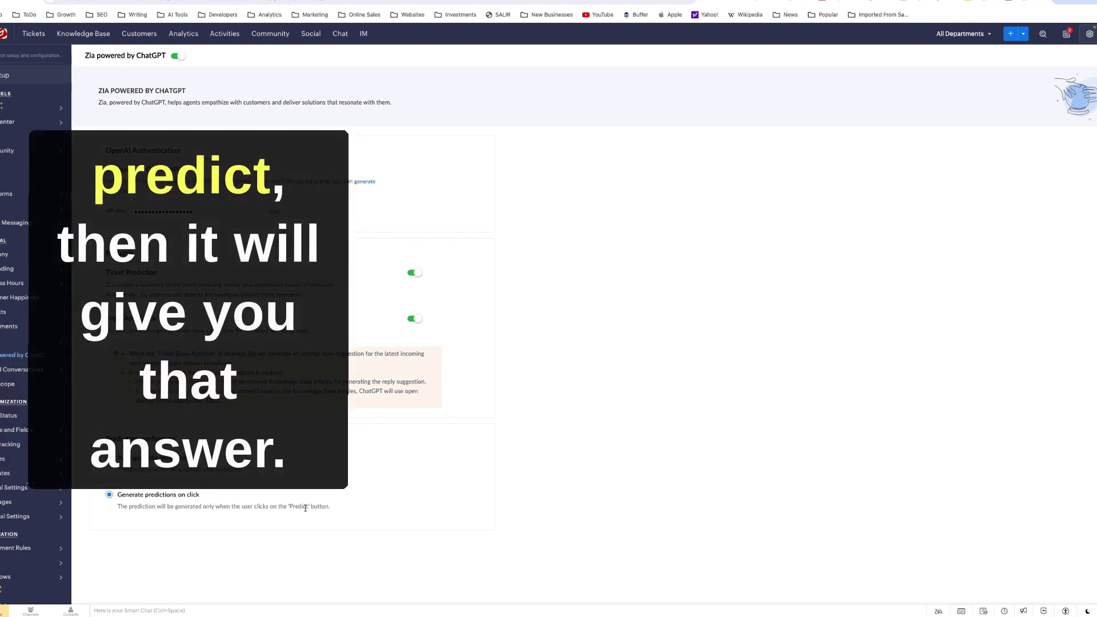
{"action": "left_click", "coordinate": [109, 457]}
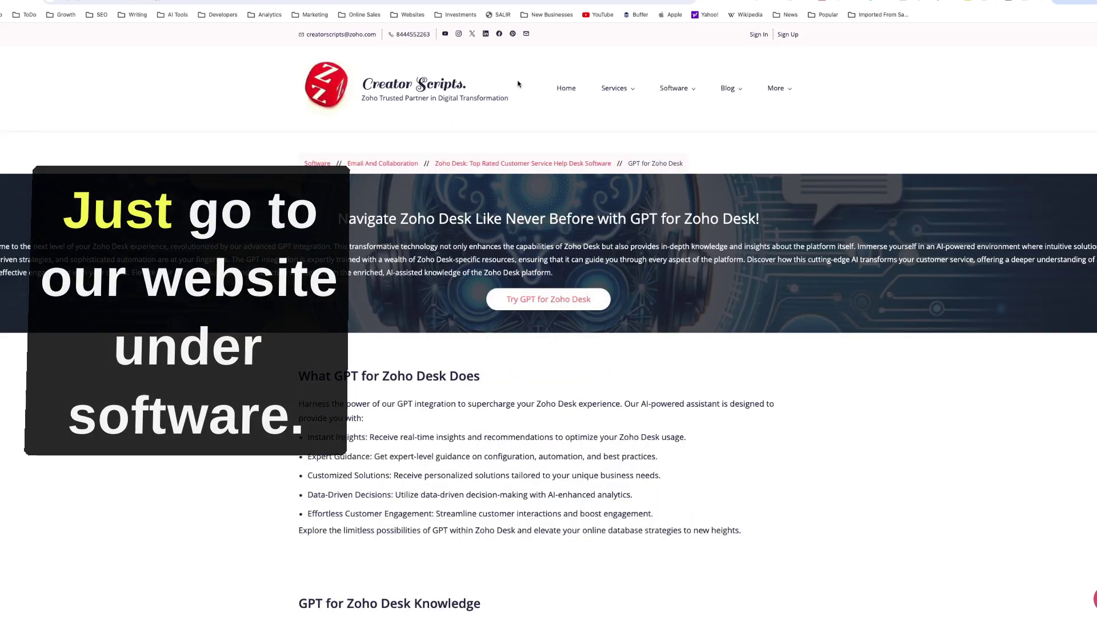
{"action": "mouse_move", "coordinate": [674, 89]}
{"action": "mouse_move", "coordinate": [684, 197]}
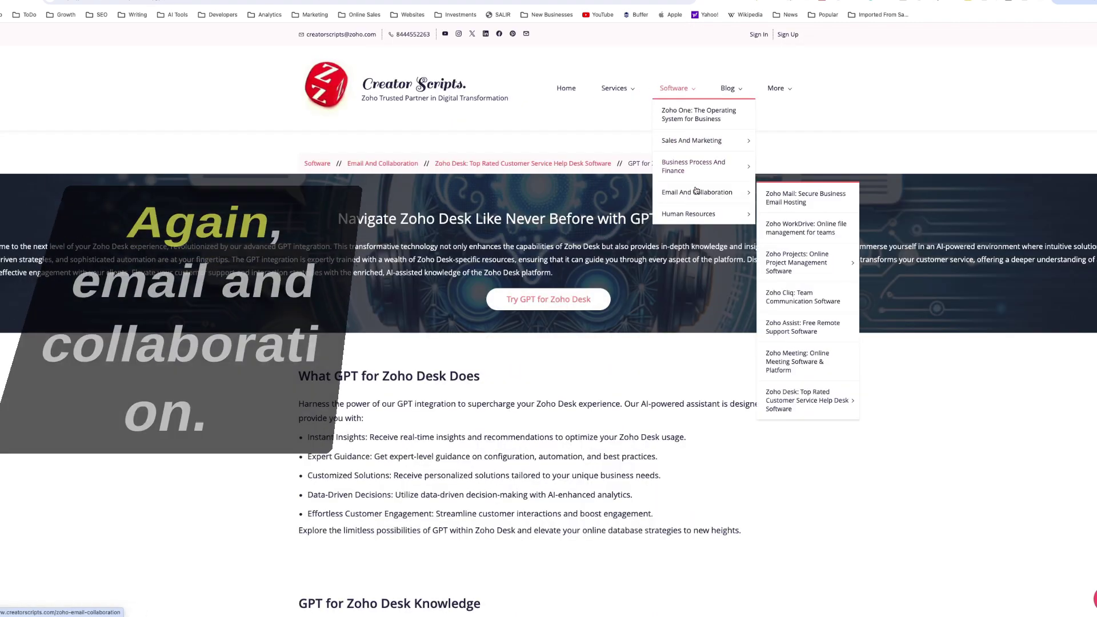
{"action": "mouse_move", "coordinate": [807, 400]}
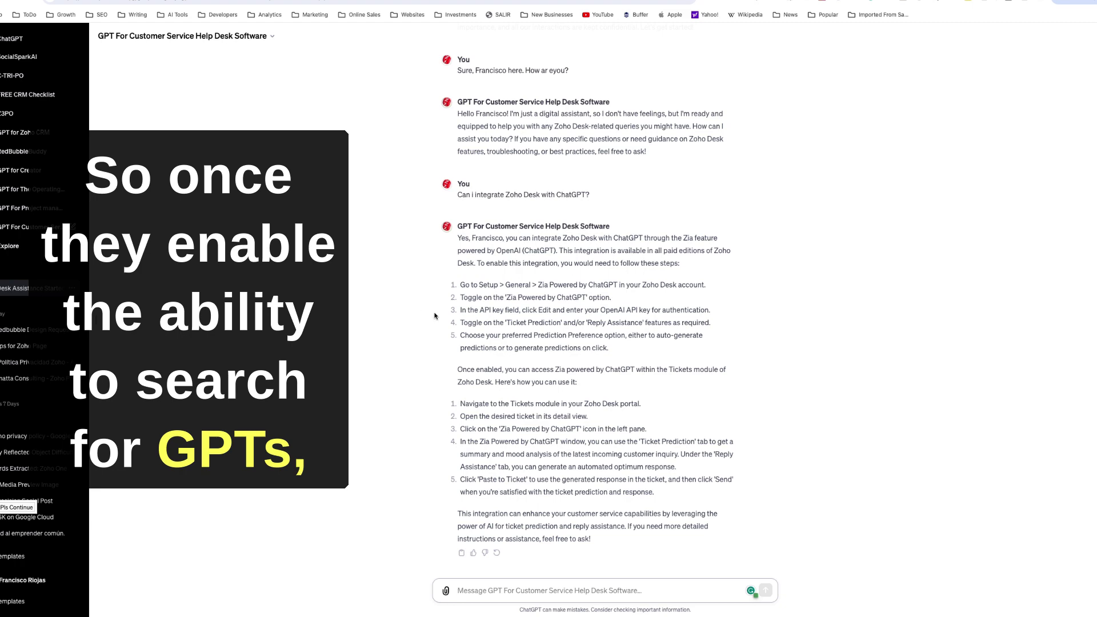
{"action": "left_click", "coordinate": [218, 39]}
{"action": "left_click", "coordinate": [114, 77]}
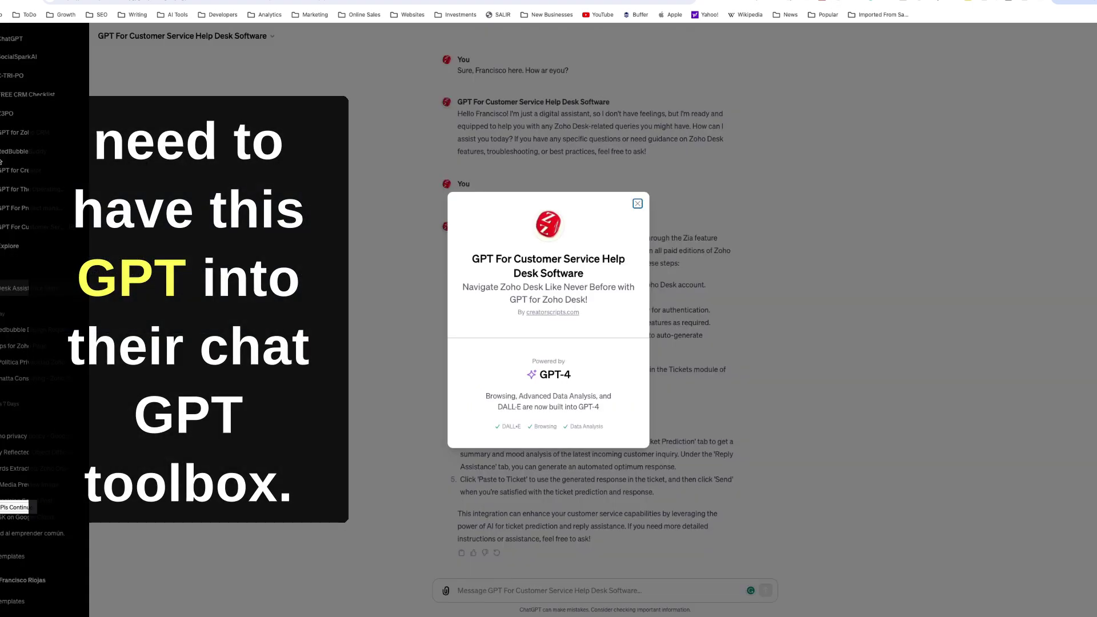
{"action": "left_click", "coordinate": [637, 204]}
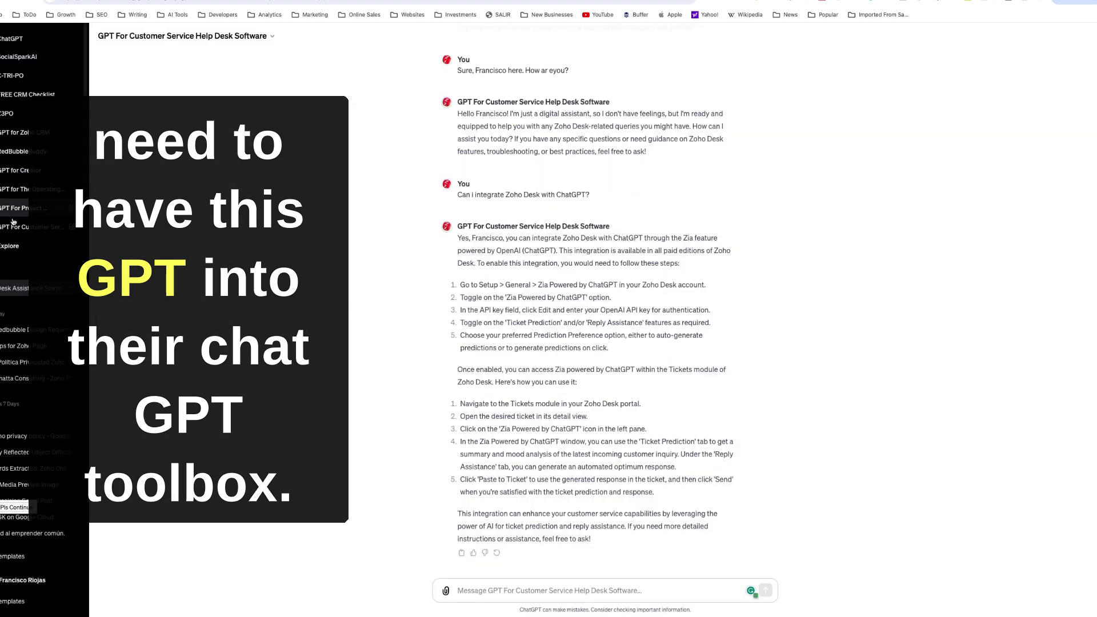